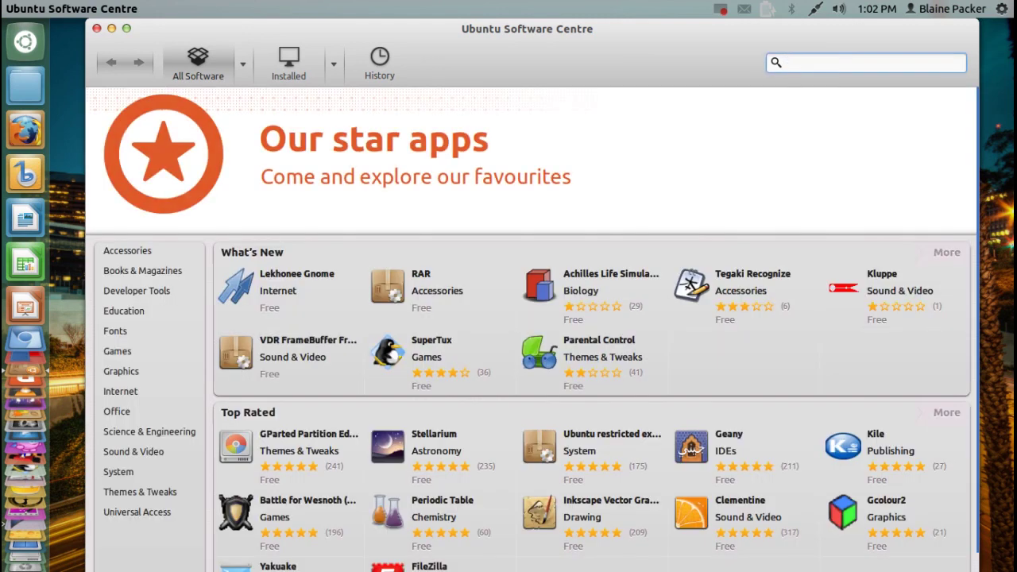
# Search the software catalogue for wallch and review Wallch's description, feature list, add-ons and version details.
pyautogui.write('wallch')
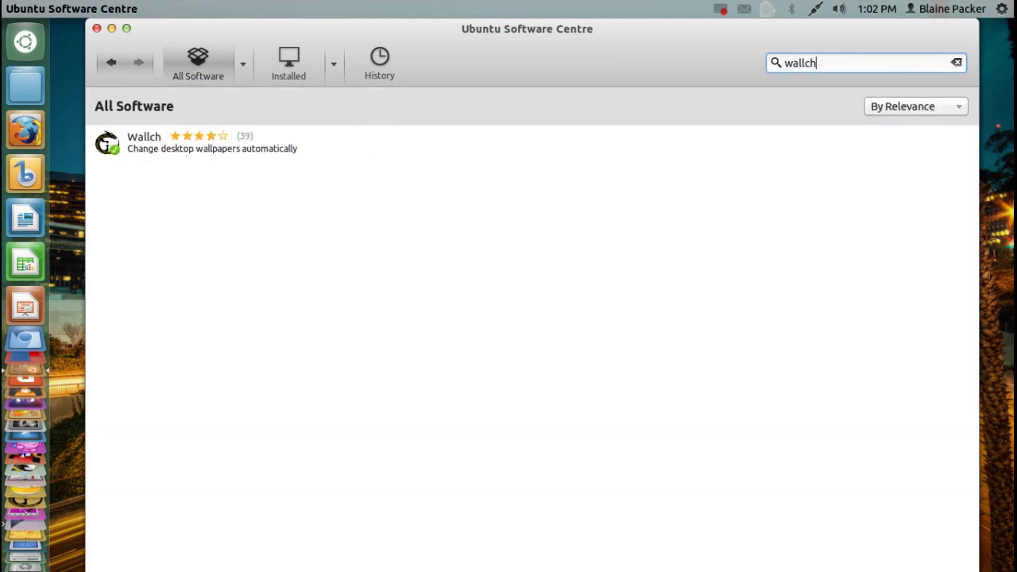
pyautogui.click(232, 143)
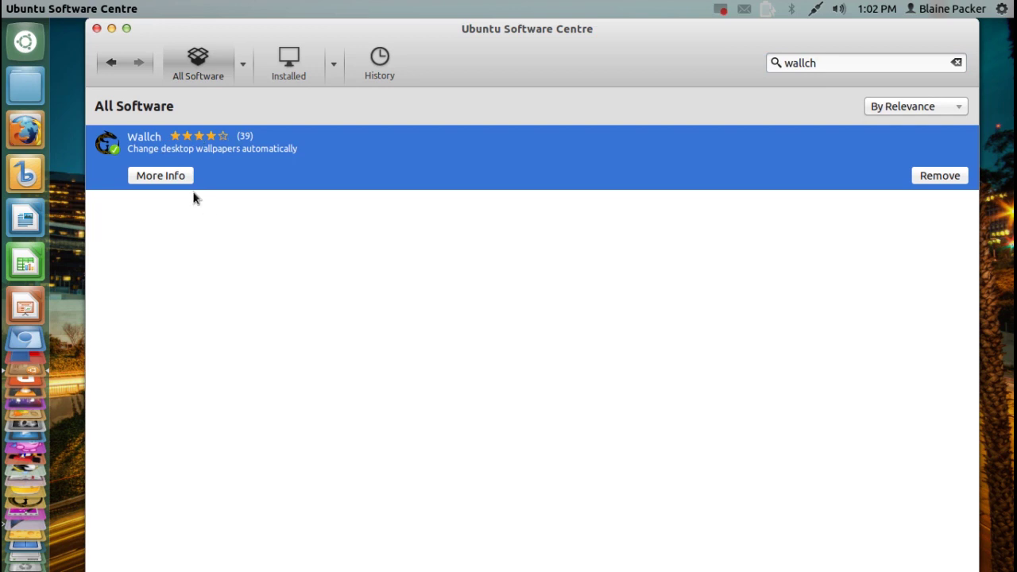
pyautogui.click(177, 175)
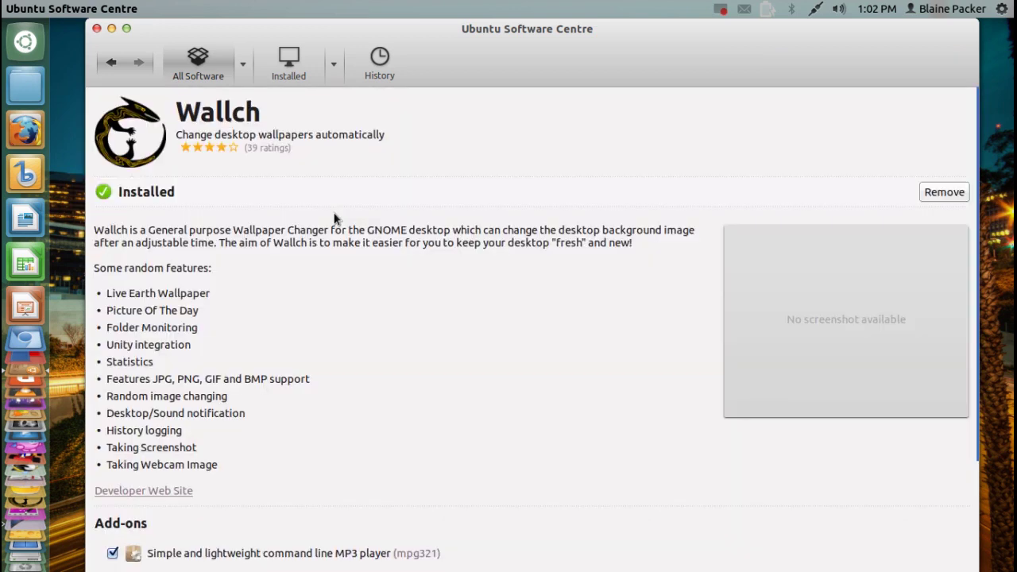
pyautogui.scroll(-3, 282, 336)
pyautogui.scroll(3, 283, 319)
pyautogui.scroll(-4, 169, 176)
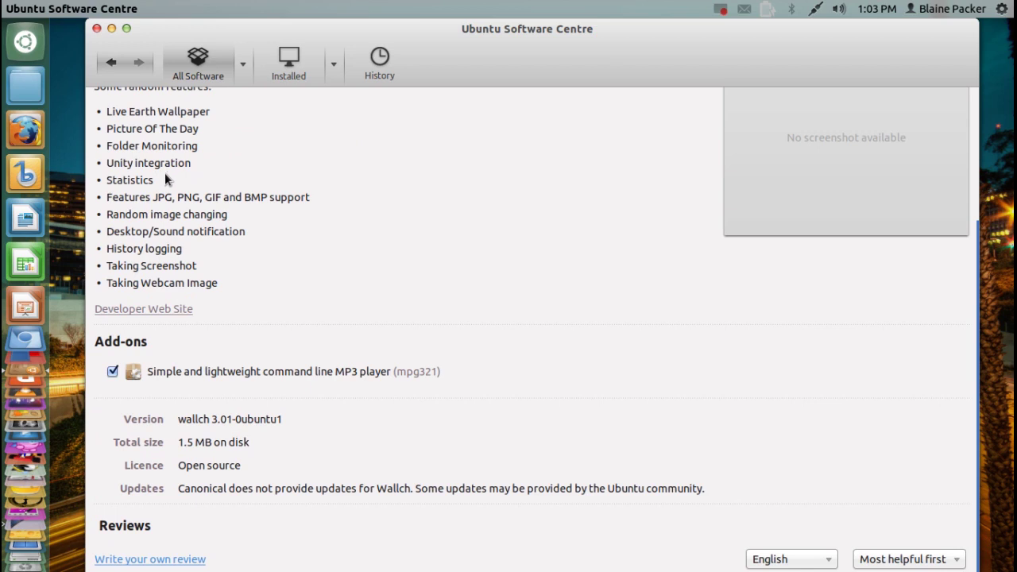
pyautogui.scroll(5, 165, 173)
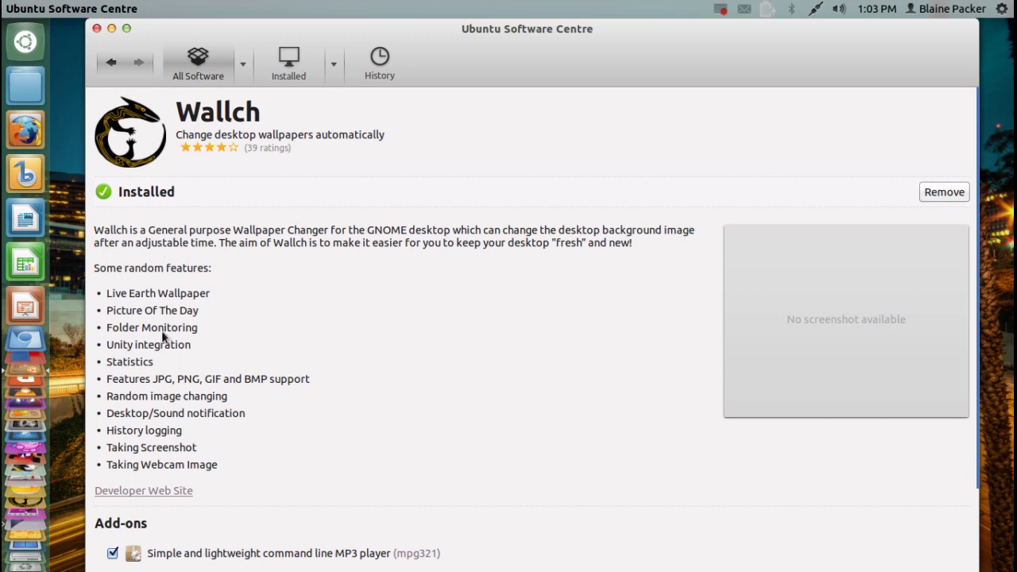
pyautogui.click(96, 28)
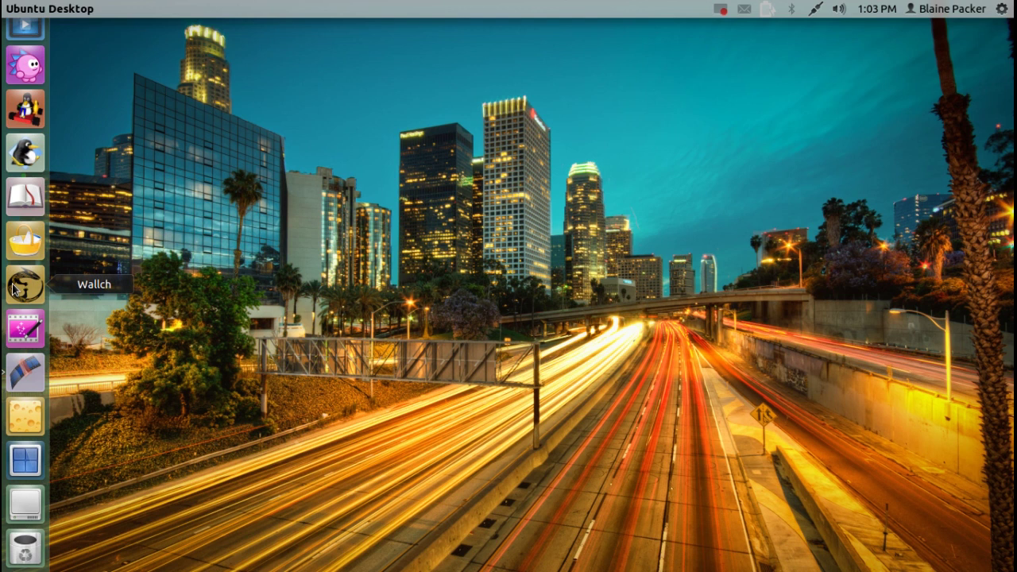
# Launch Wallch and look through the whole list of wallpaper images.
pyautogui.click(24, 286)
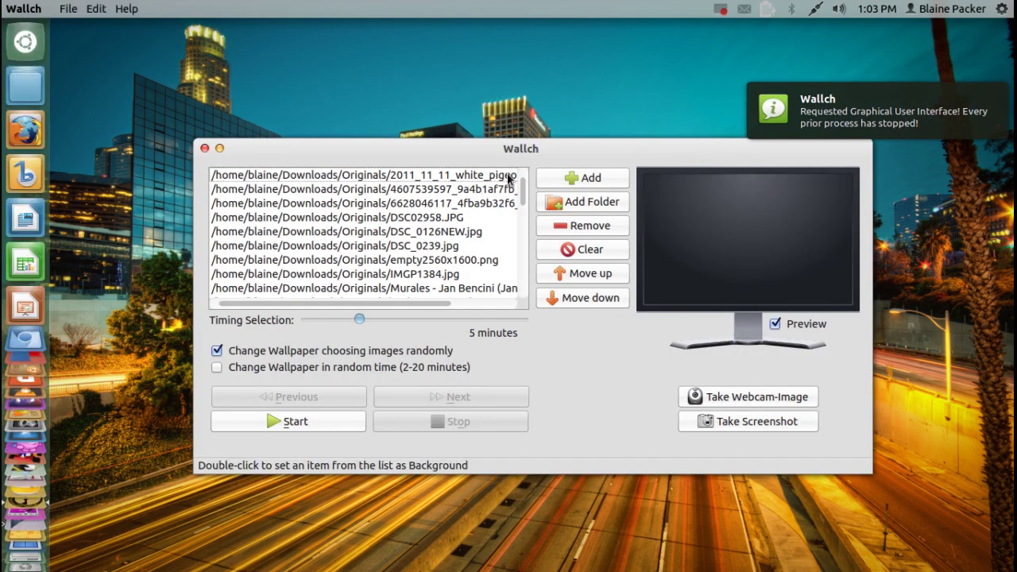
pyautogui.scroll(-3, 492, 220)
pyautogui.scroll(3, 492, 221)
pyautogui.moveTo(525, 184)
pyautogui.mouseDown()
pyautogui.moveTo(517, 291)
pyautogui.moveTo(519, 182)
pyautogui.mouseUp()
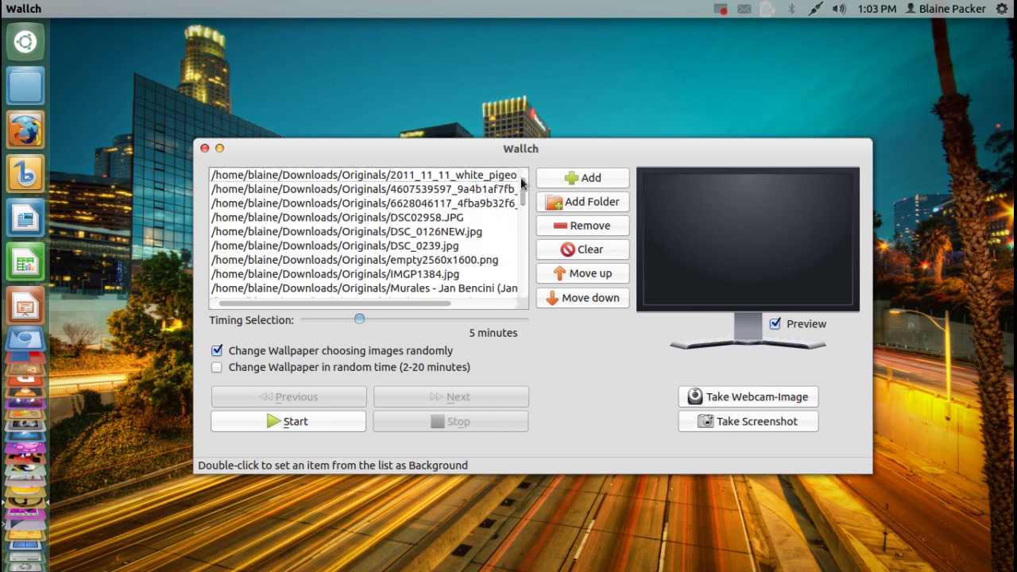
pyautogui.moveTo(521, 183); pyautogui.dragTo(523, 293)
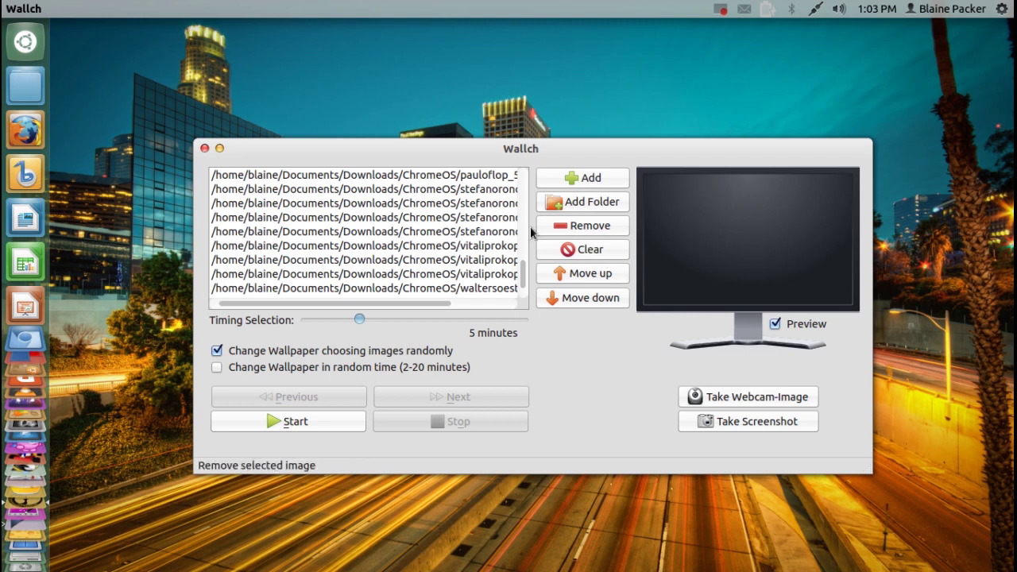
pyautogui.scroll(10, 445, 261)
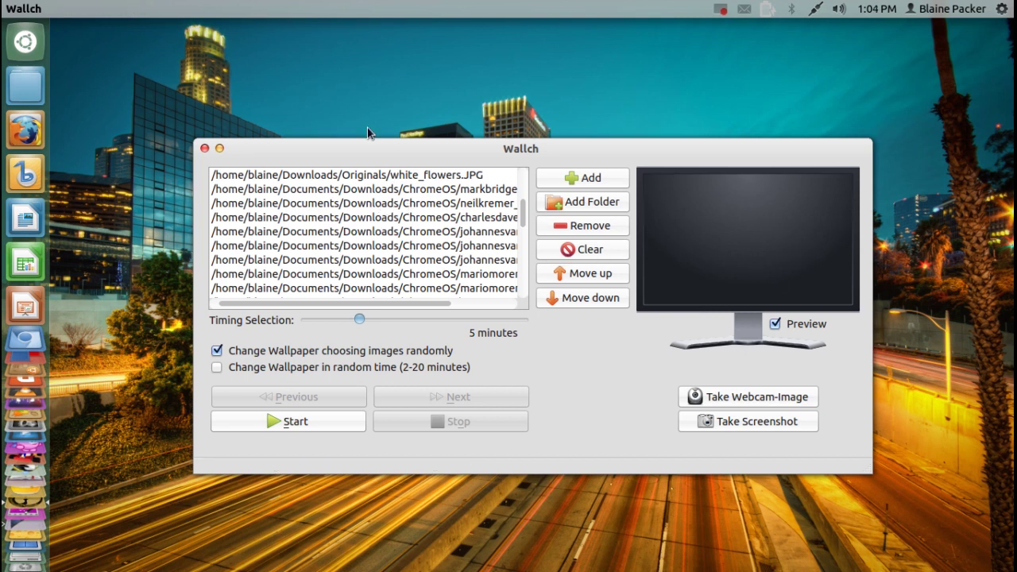
# Examine Wallch's Extras: Live Earth Wallpaper, Monitor Folder, Picture Of The Day and Help Us.
pyautogui.click(96, 8)
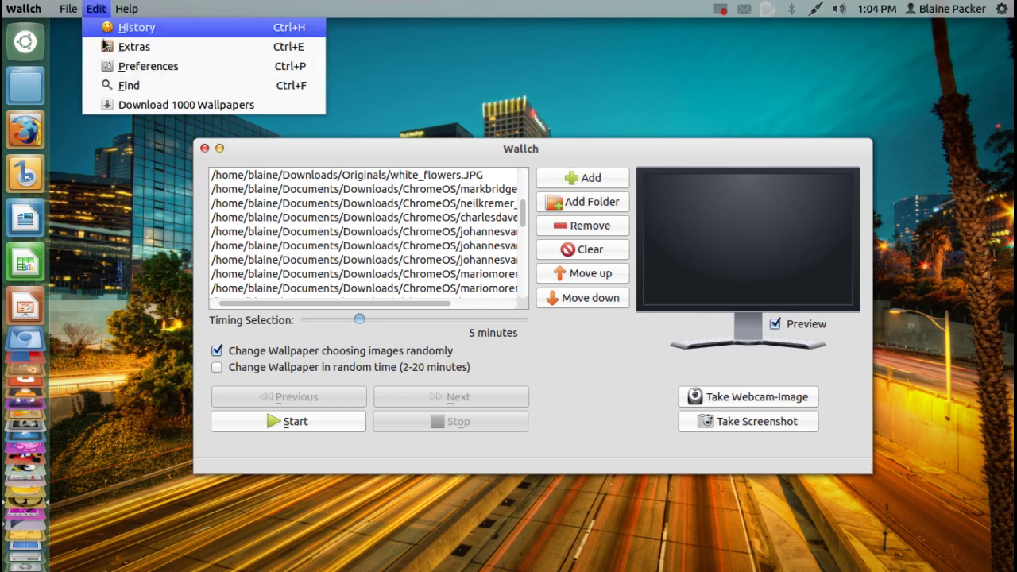
pyautogui.moveTo(127, 12)
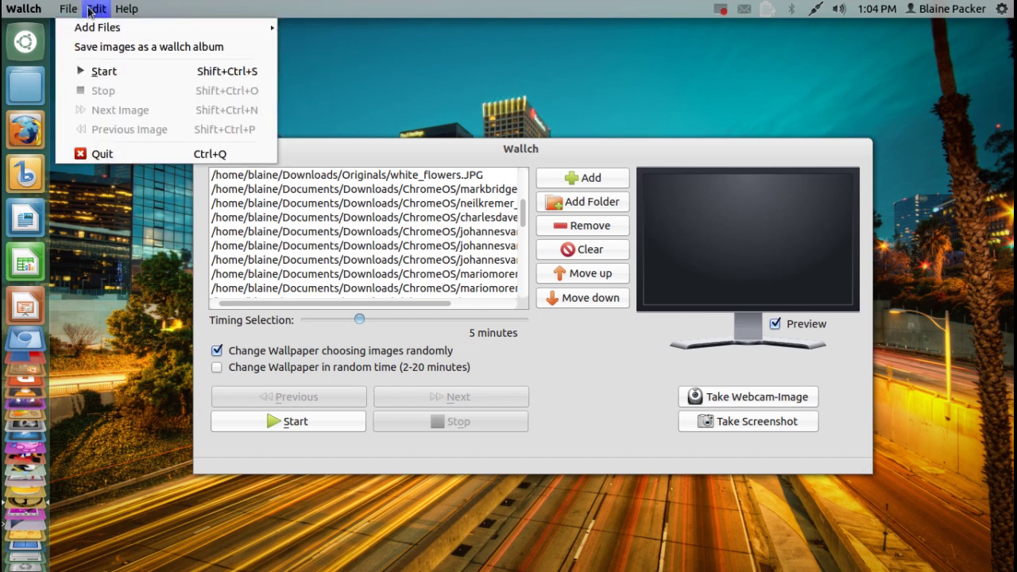
pyautogui.moveTo(92, 9)
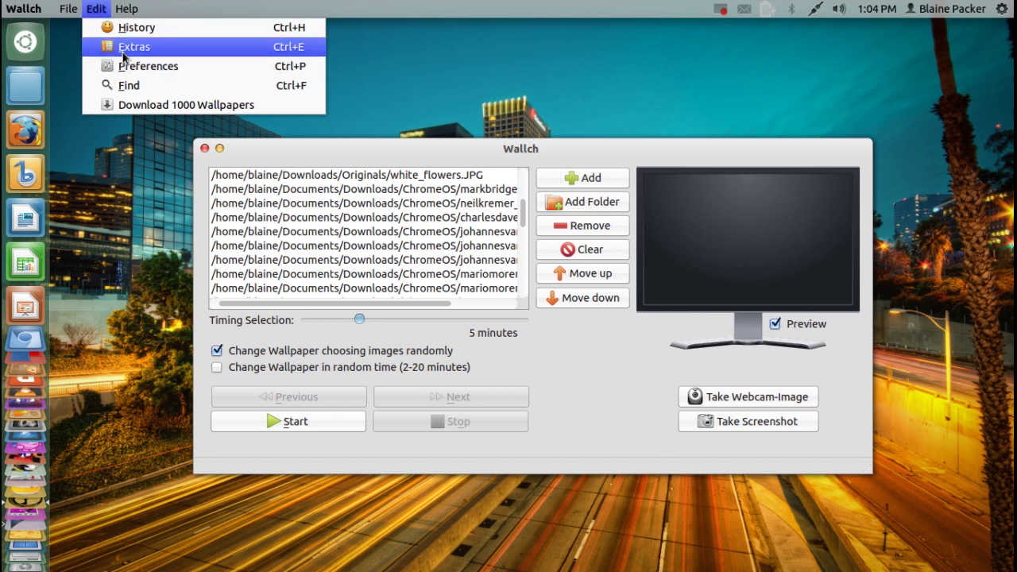
pyautogui.click(127, 48)
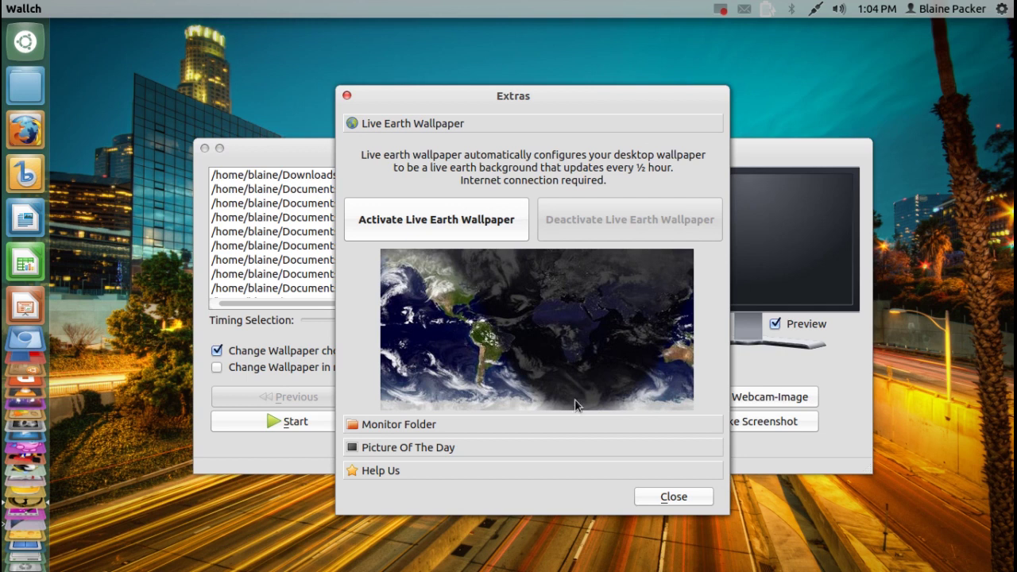
pyautogui.click(379, 426)
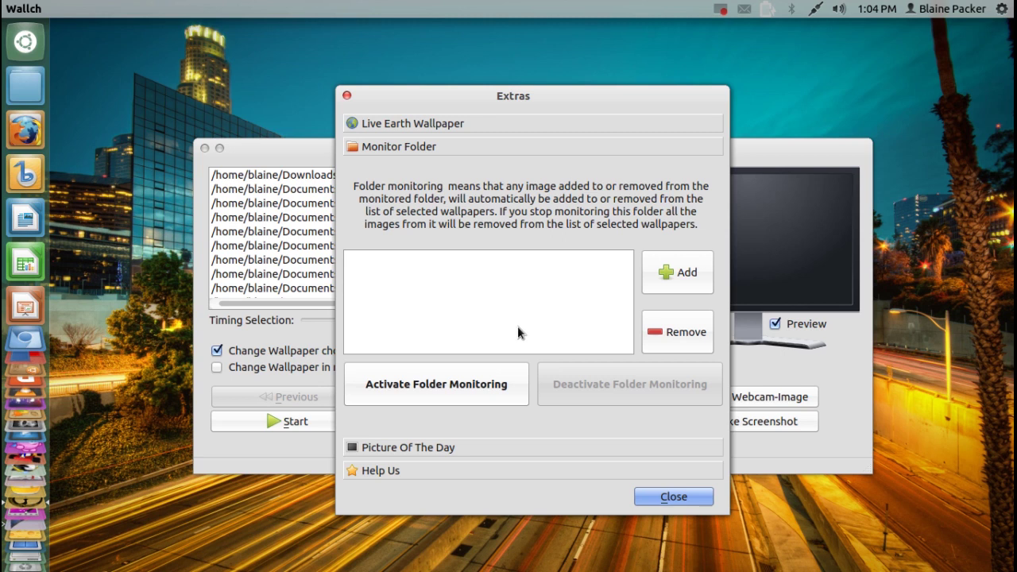
pyautogui.click(444, 448)
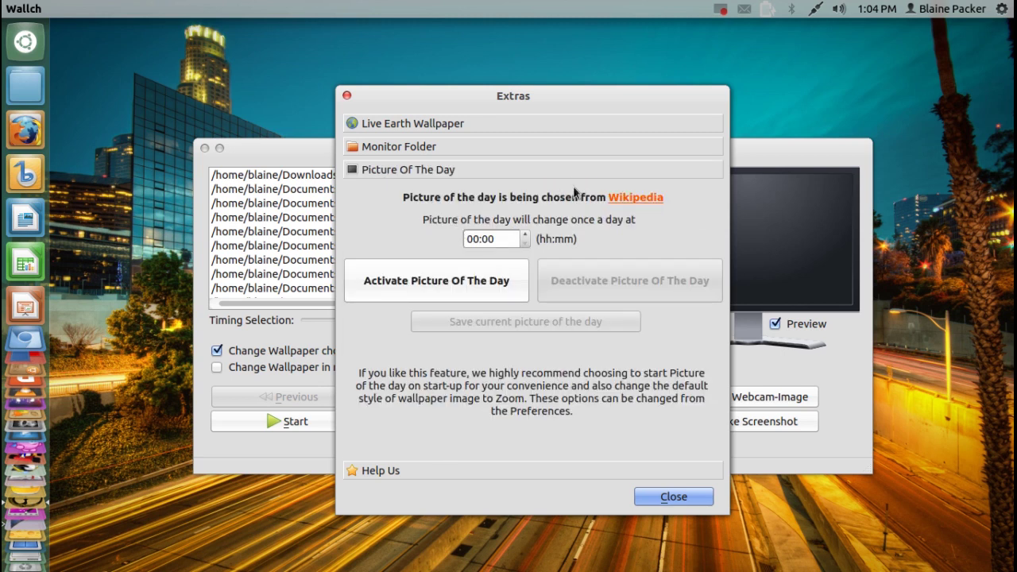
pyautogui.click(385, 474)
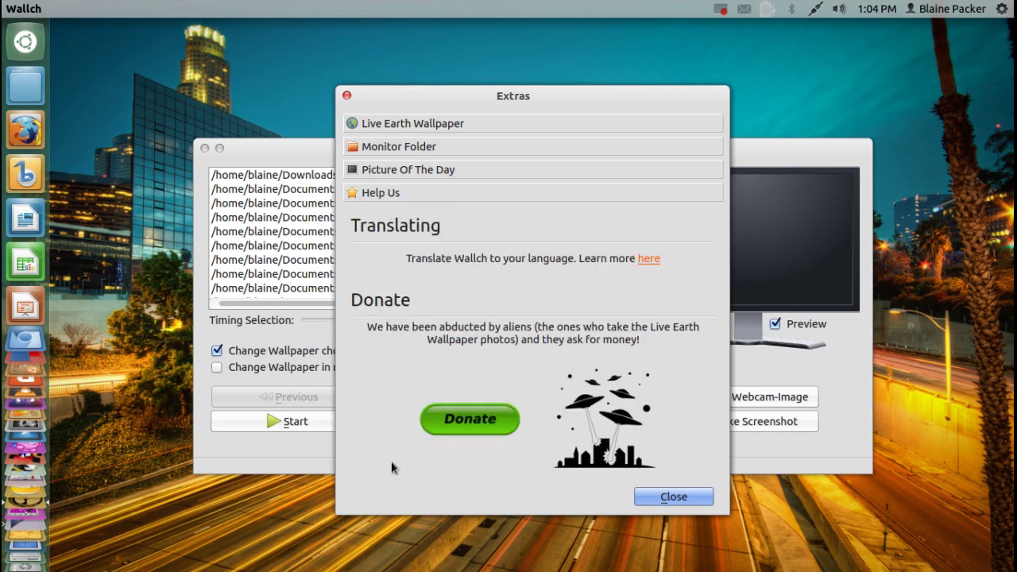
pyautogui.click(413, 125)
pyautogui.click(347, 96)
# Review Wallch's Startup, General and Notifications preferences and the quick actions on its launcher entry.
pyautogui.click(109, 61)
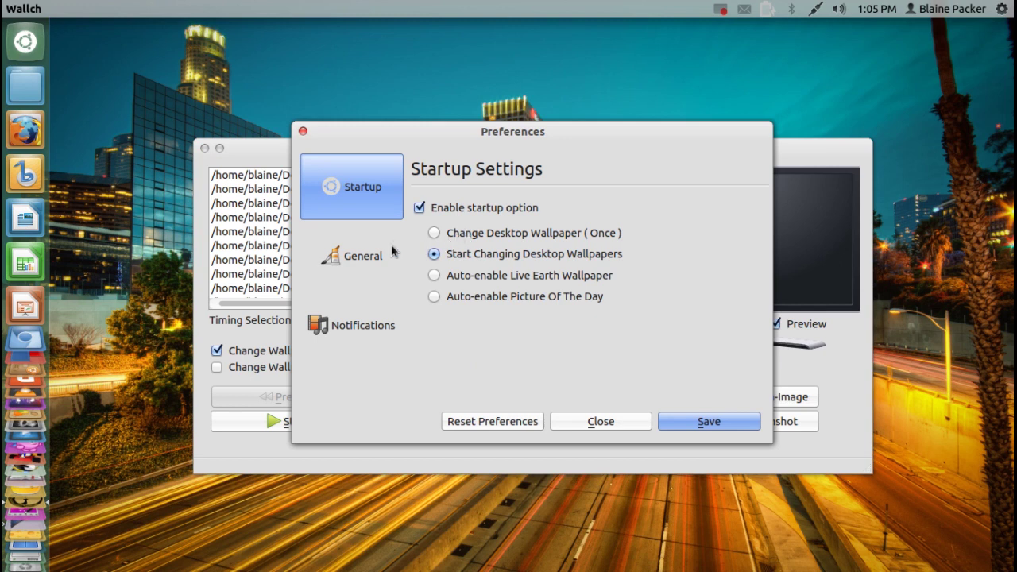
pyautogui.click(359, 254)
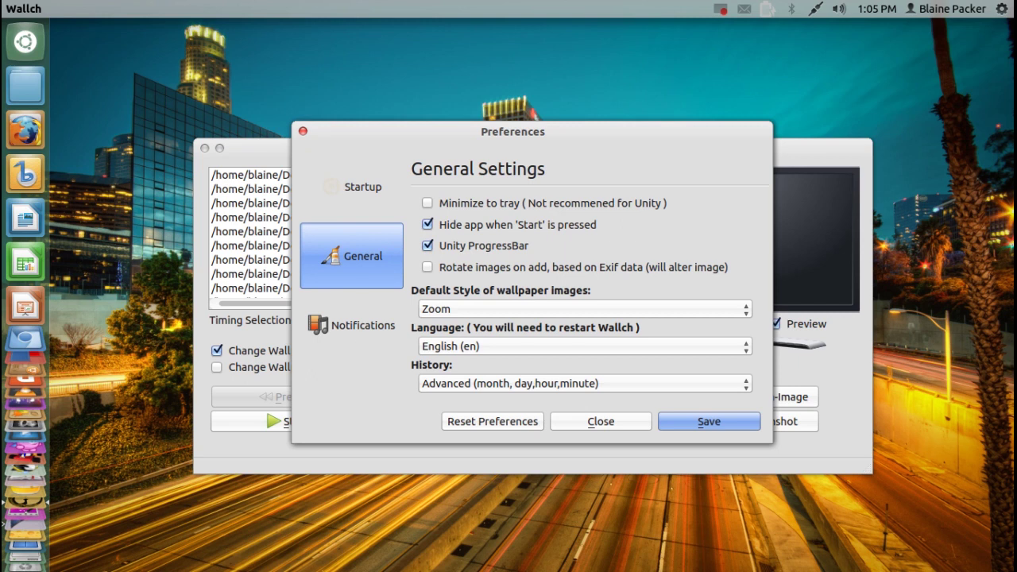
pyautogui.rightClick(44, 290)
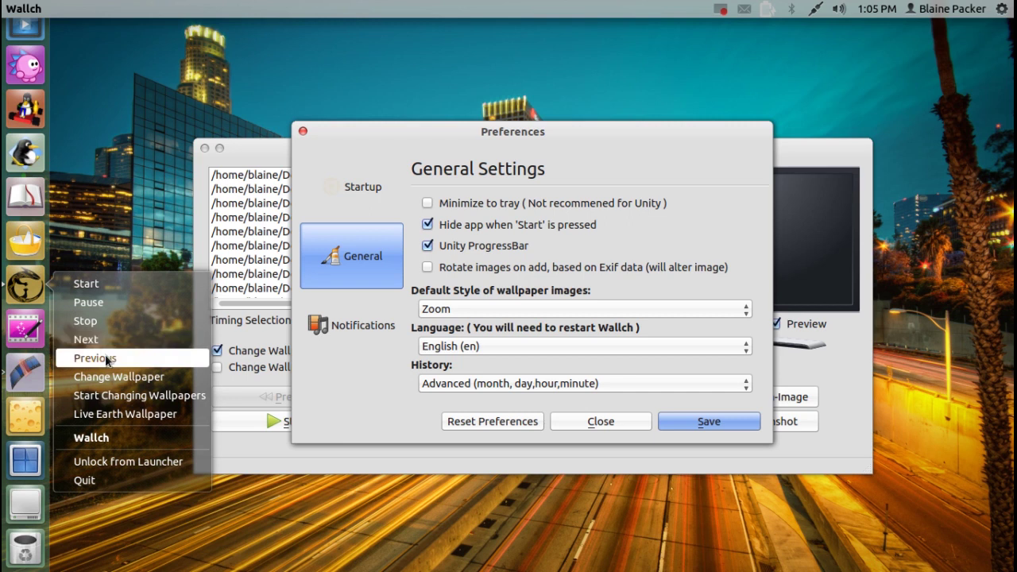
pyautogui.click(402, 352)
pyautogui.click(378, 332)
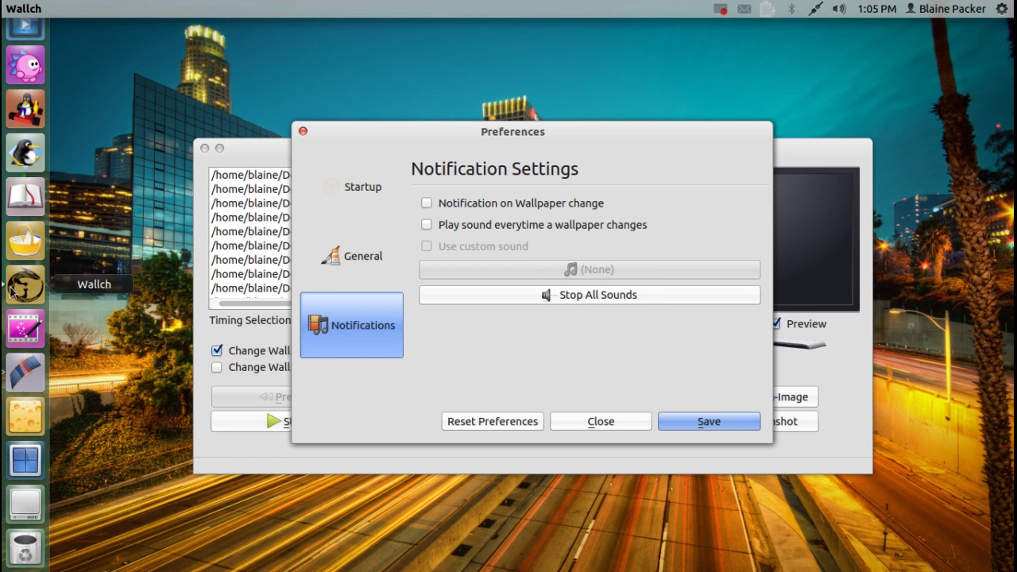
# Try to skip to the next wallpaper and start wallpaper changing from Wallch's launcher entry.
pyautogui.rightClick(11, 291)
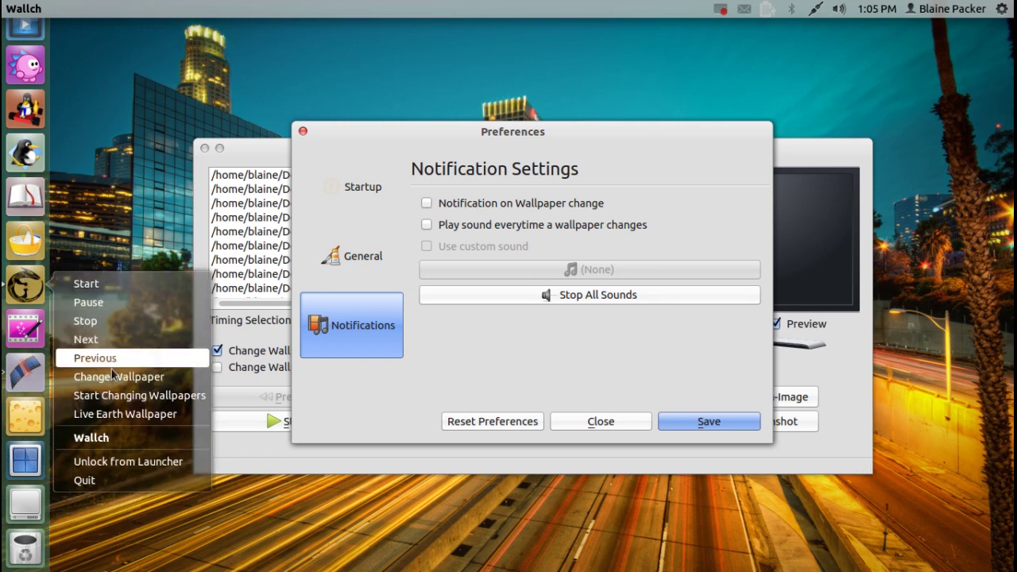
pyautogui.click(119, 341)
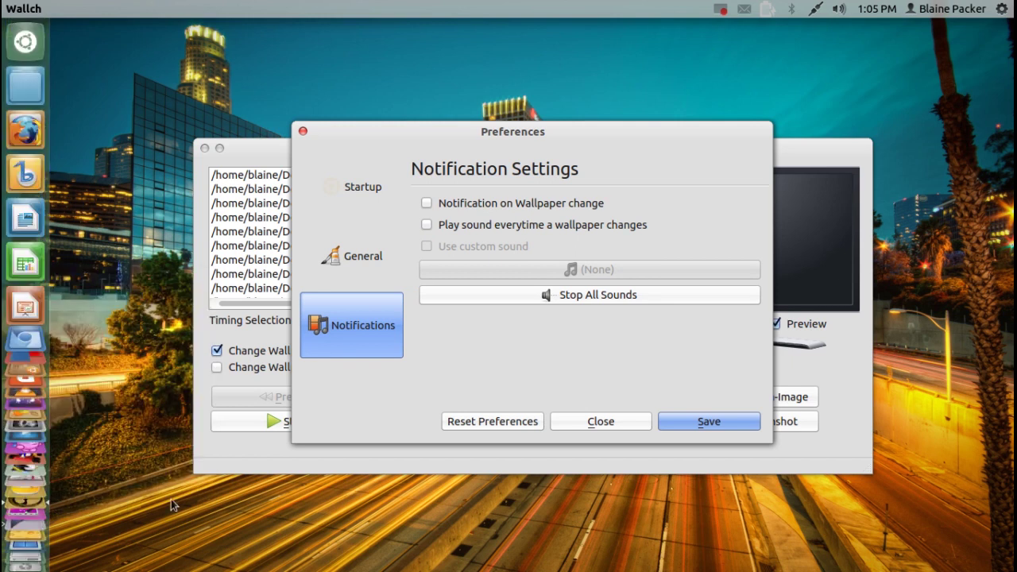
pyautogui.rightClick(33, 290)
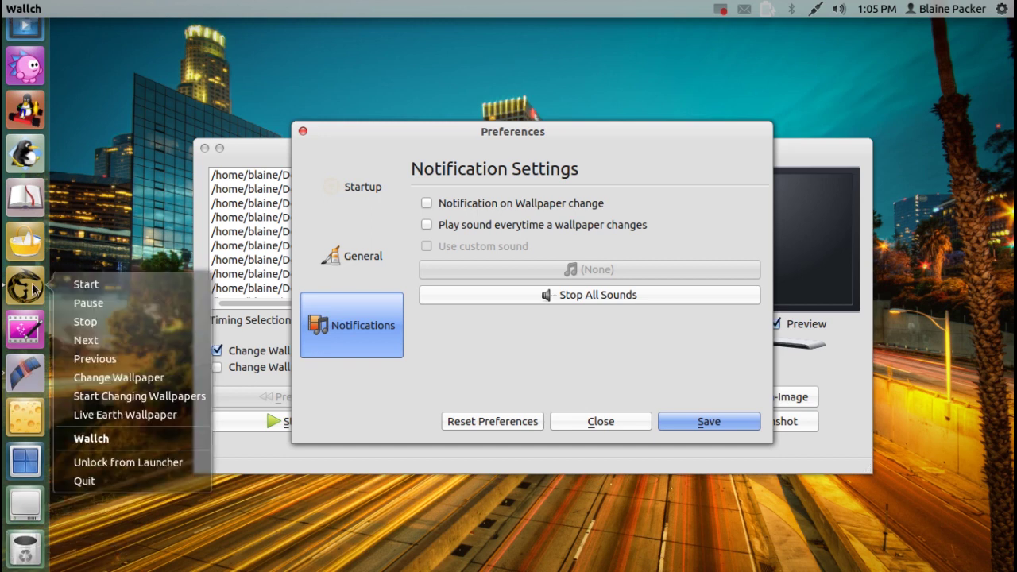
pyautogui.click(85, 284)
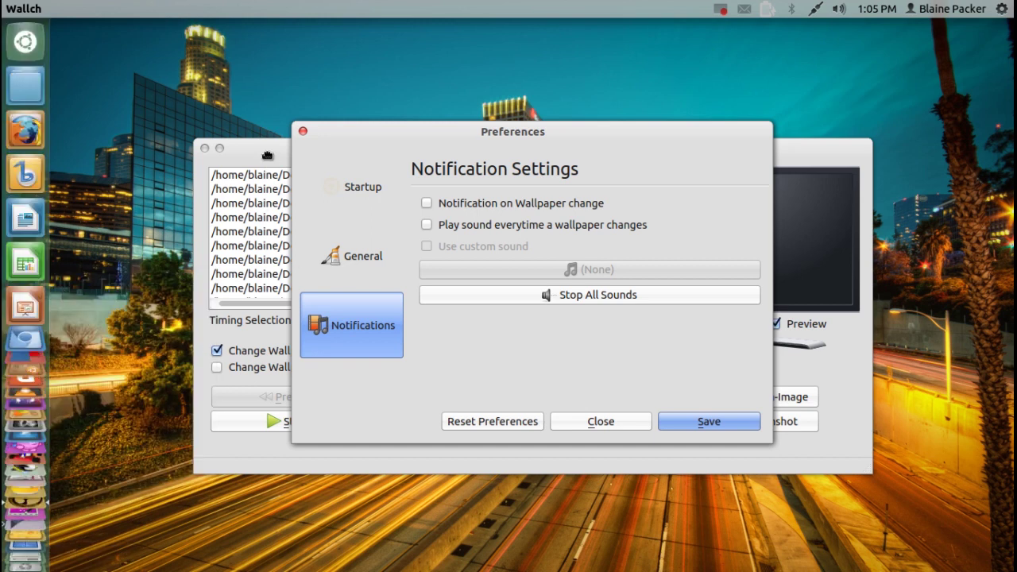
# Close the Preferences without saving and start Wallch's automatic wallpaper changing.
pyautogui.click(586, 420)
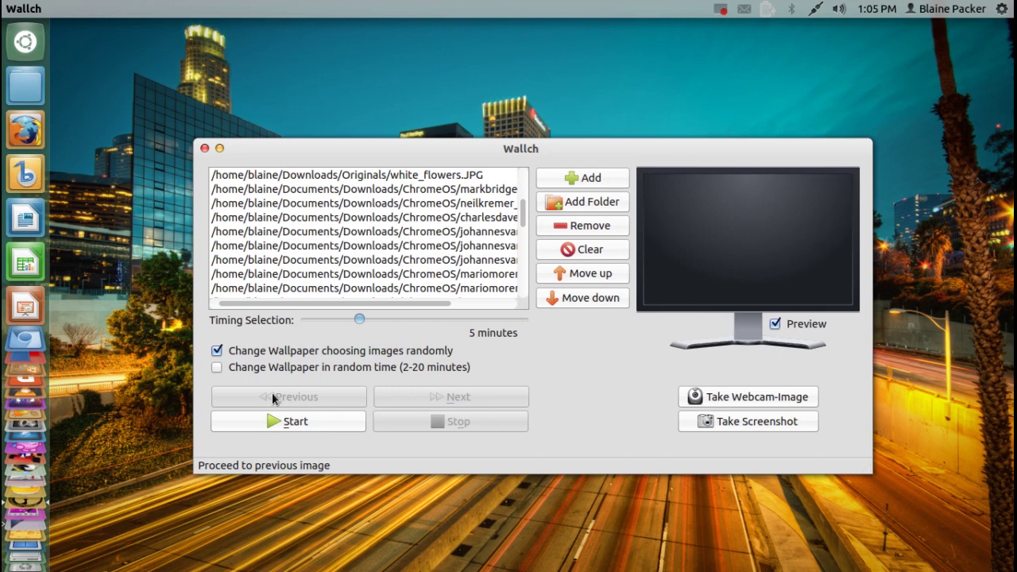
pyautogui.click(287, 421)
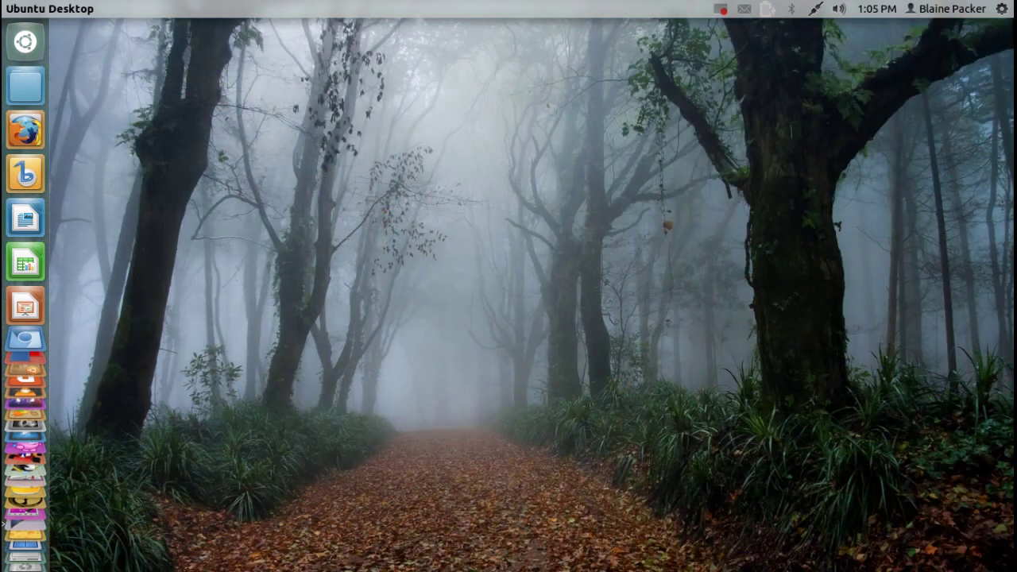
# Skip ahead through several wallpapers using the Next action on Wallch's launcher entry.
pyautogui.rightClick(25, 283)
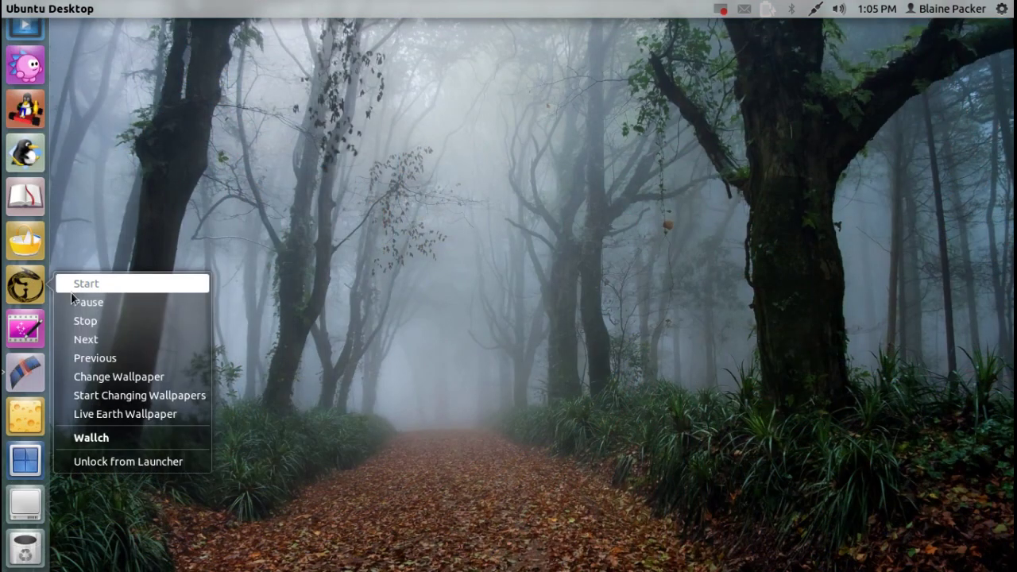
pyautogui.click(85, 340)
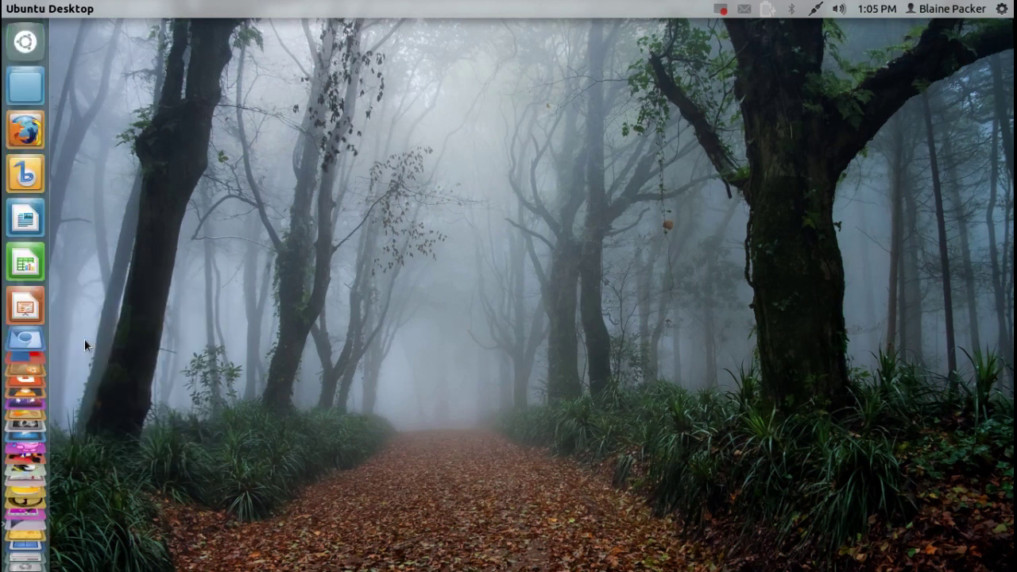
pyautogui.rightClick(32, 427)
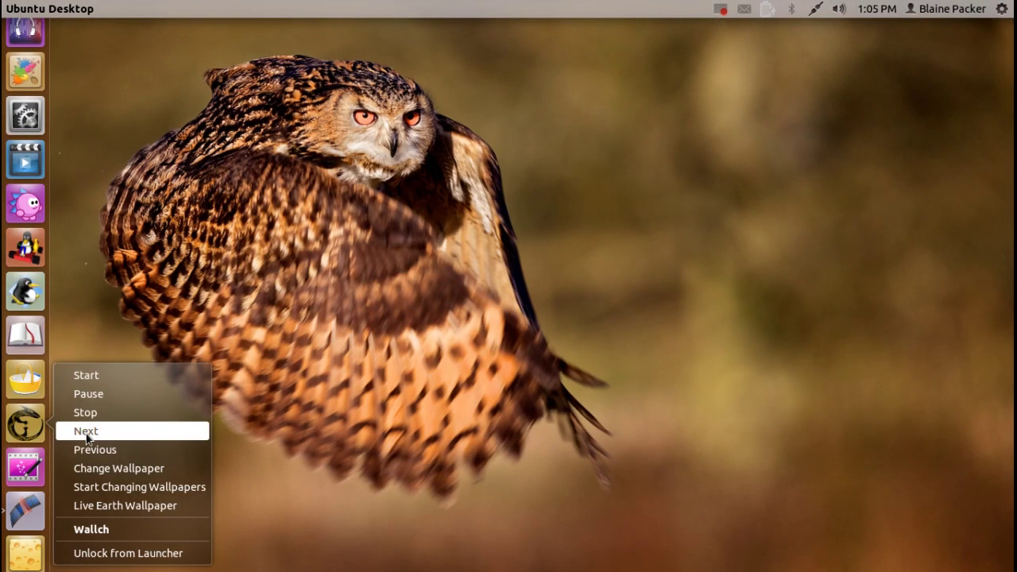
pyautogui.click(84, 430)
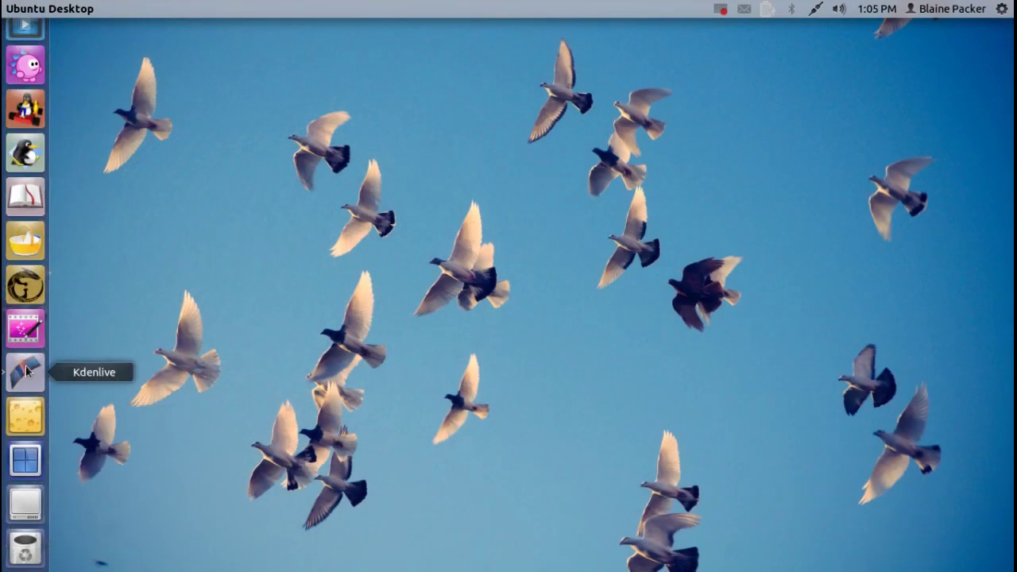
pyautogui.rightClick(32, 285)
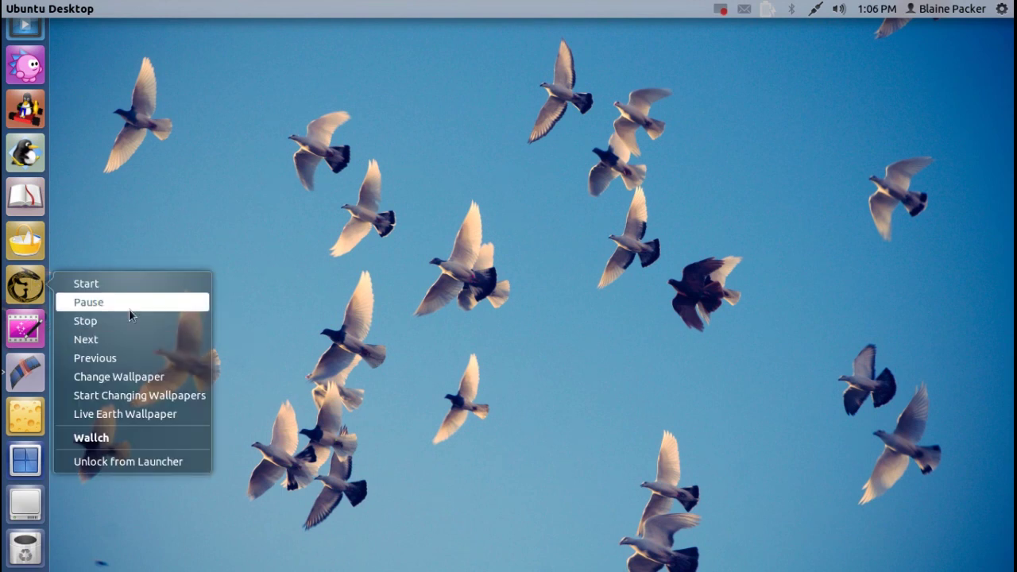
pyautogui.click(121, 339)
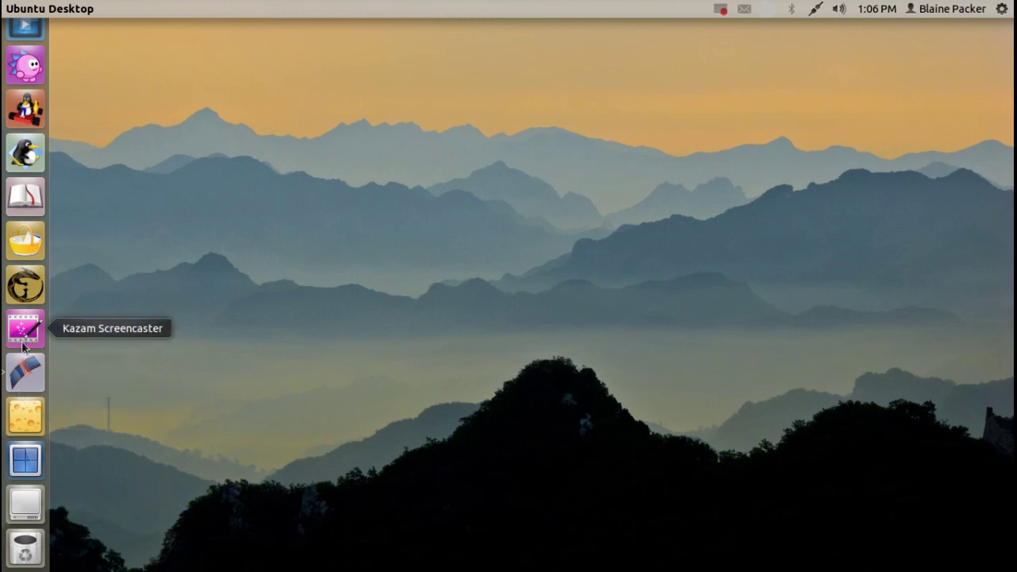
pyautogui.rightClick(28, 288)
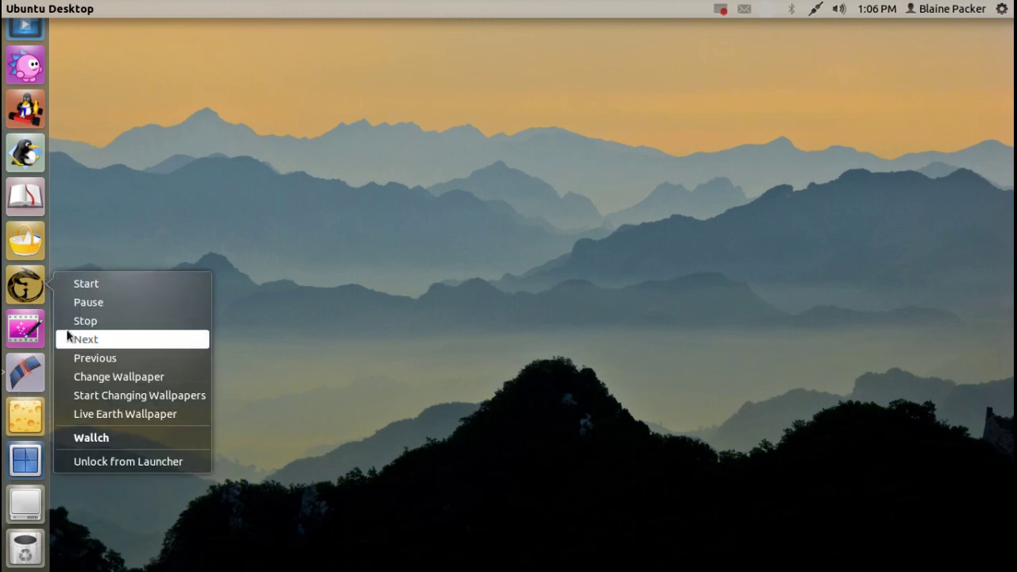